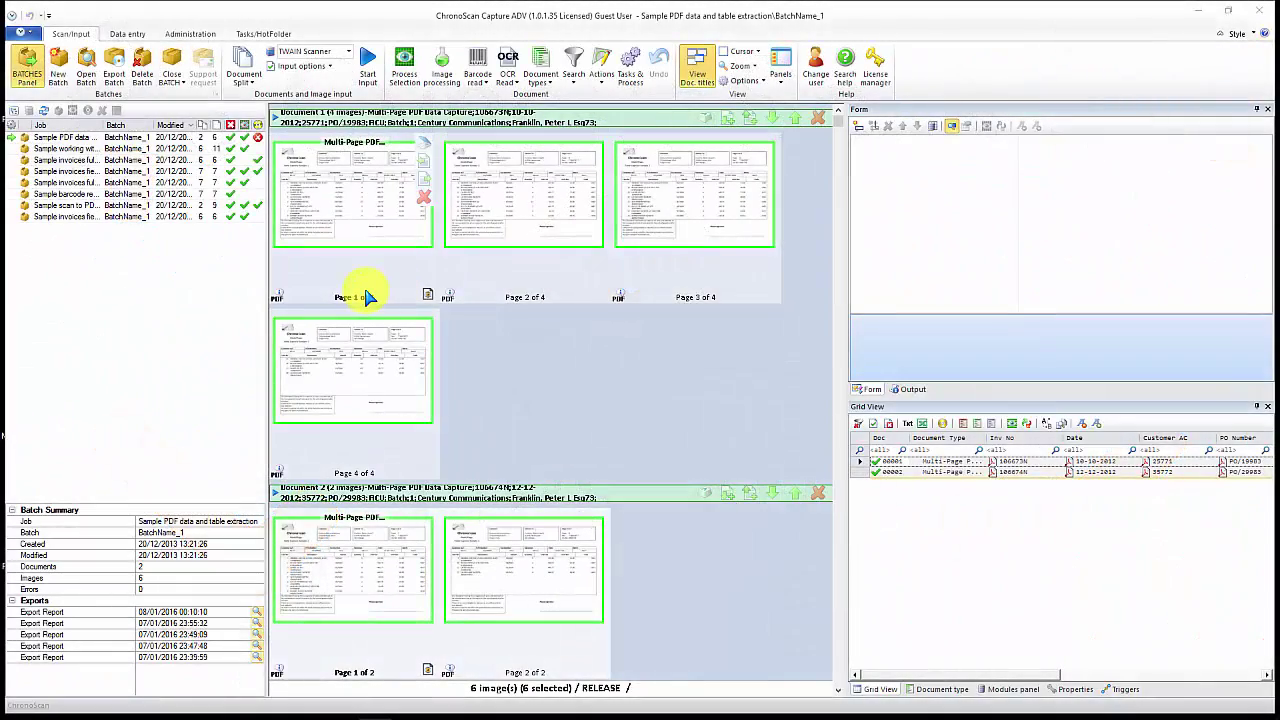
- Open the Export to File system properties for the filesystem1 output of the current batch
left_click(115, 74)
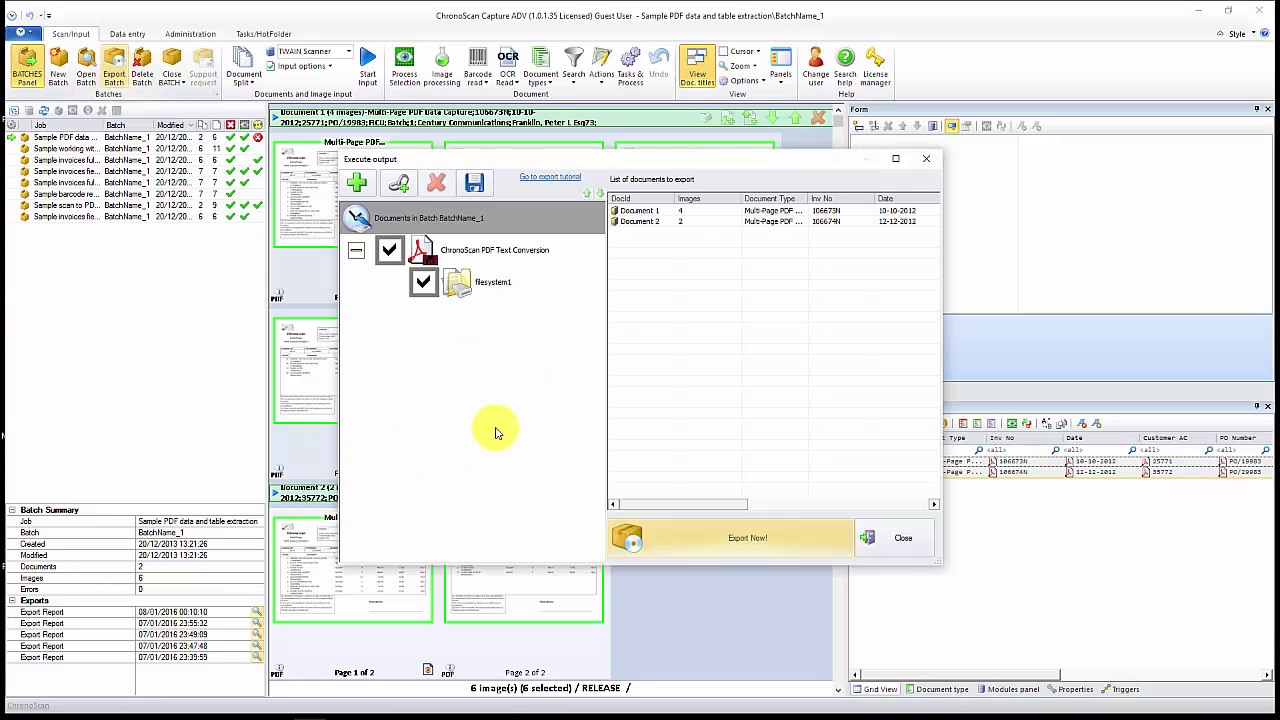
left_click(487, 285)
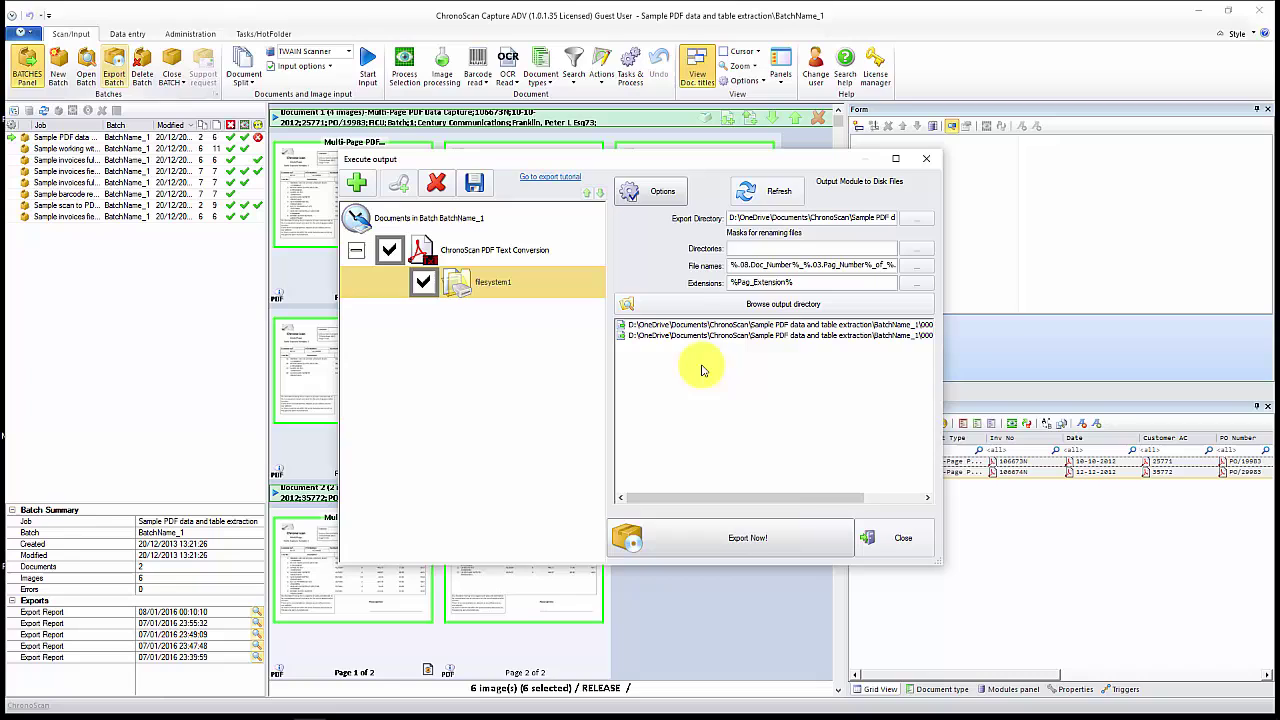
left_click(655, 205)
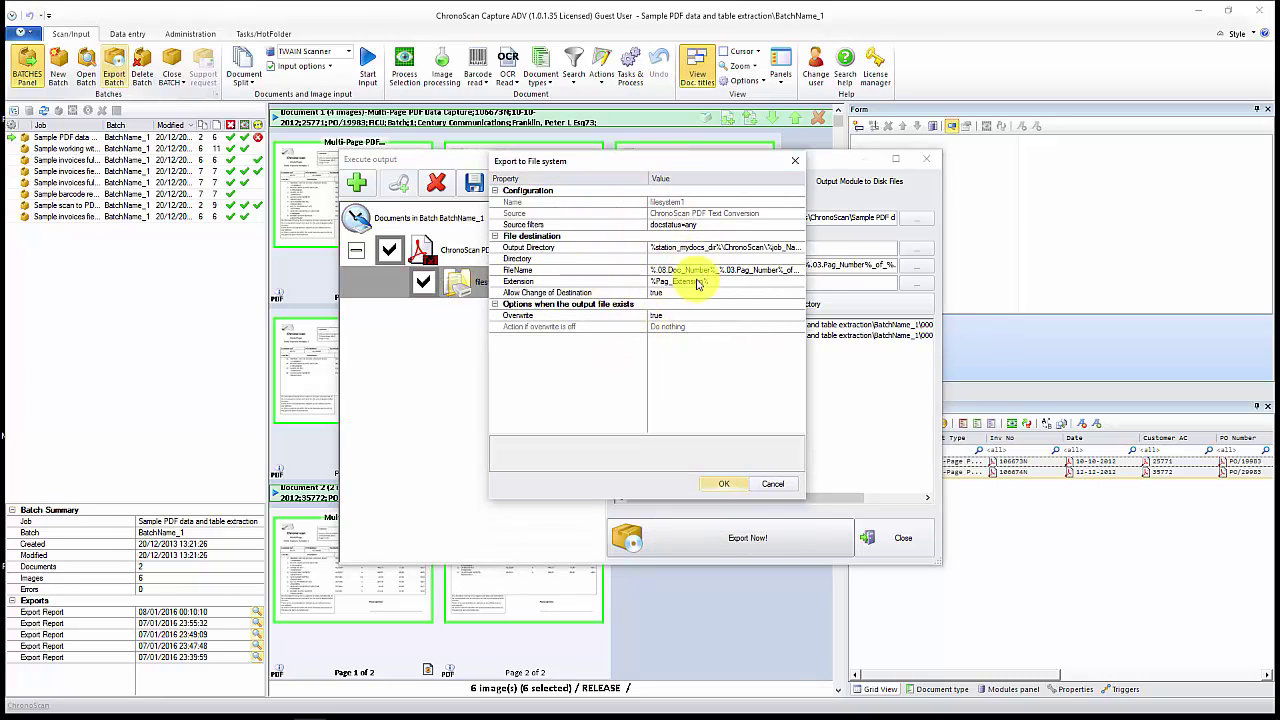
- Open the Variables Wizard for Output Directory and clear the existing variable expression
left_click(763, 247)
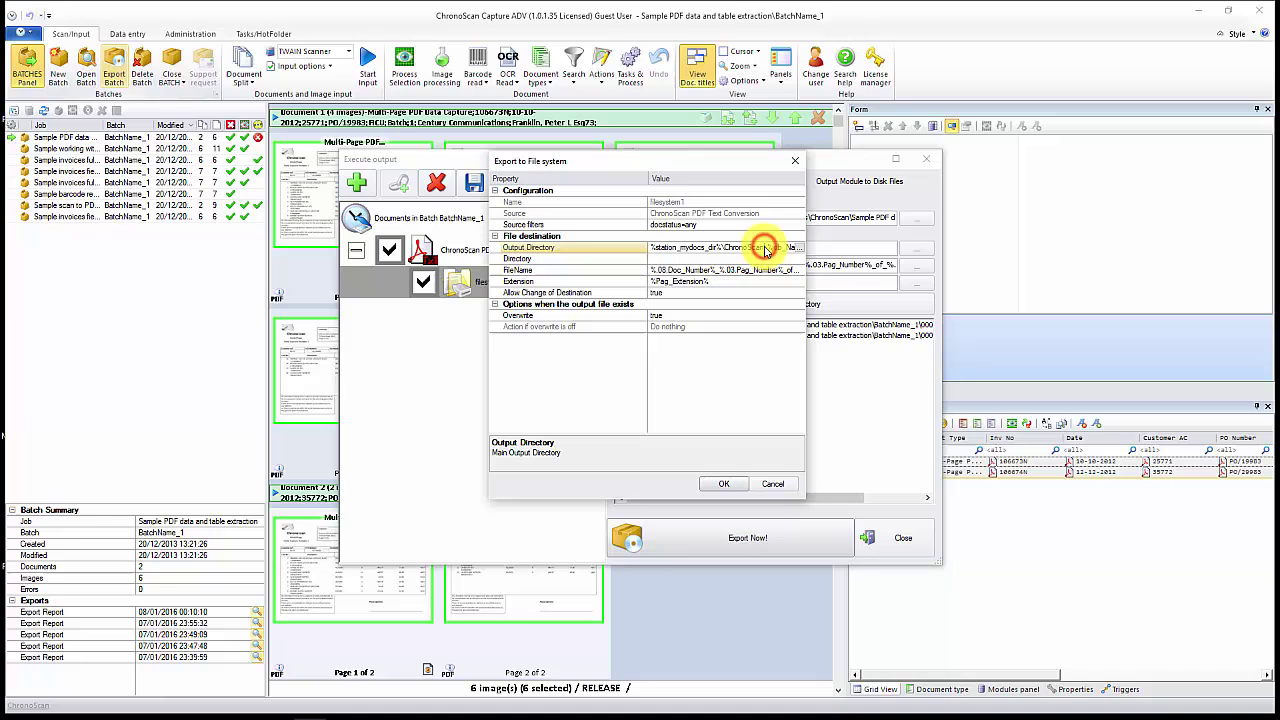
left_click(650, 245)
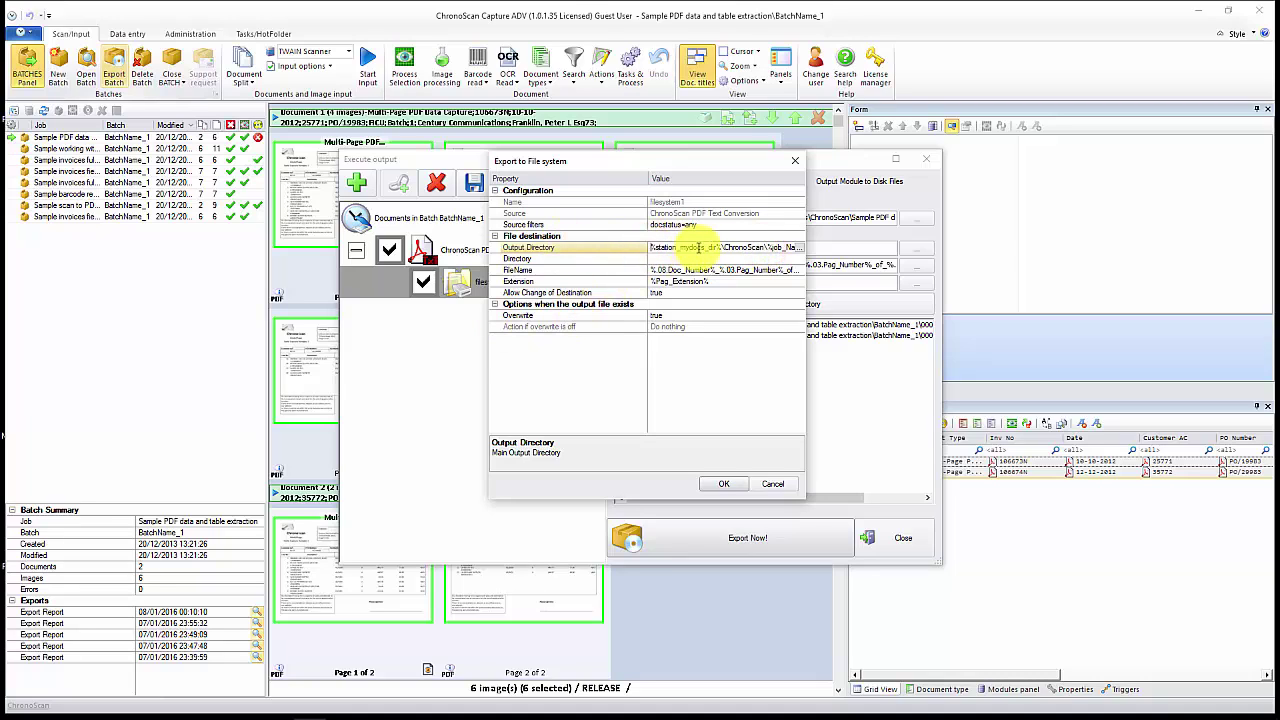
left_click(800, 251)
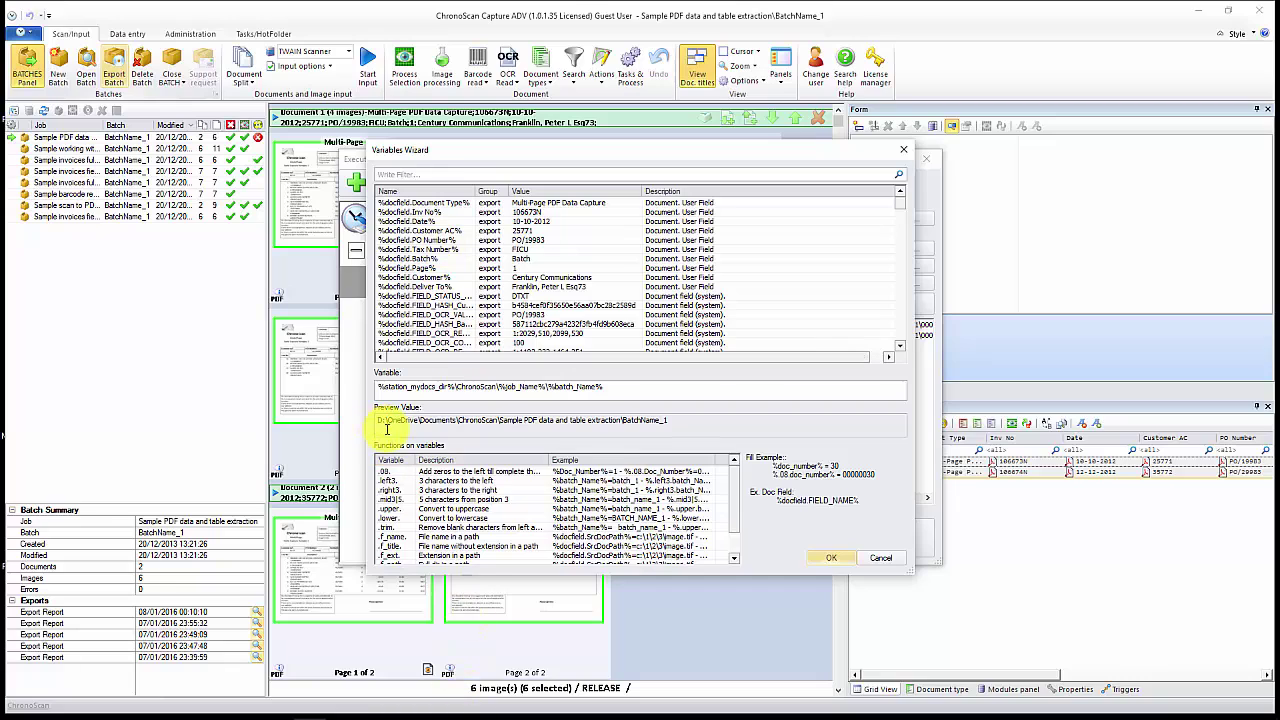
left_click_drag(682, 421, 376, 437)
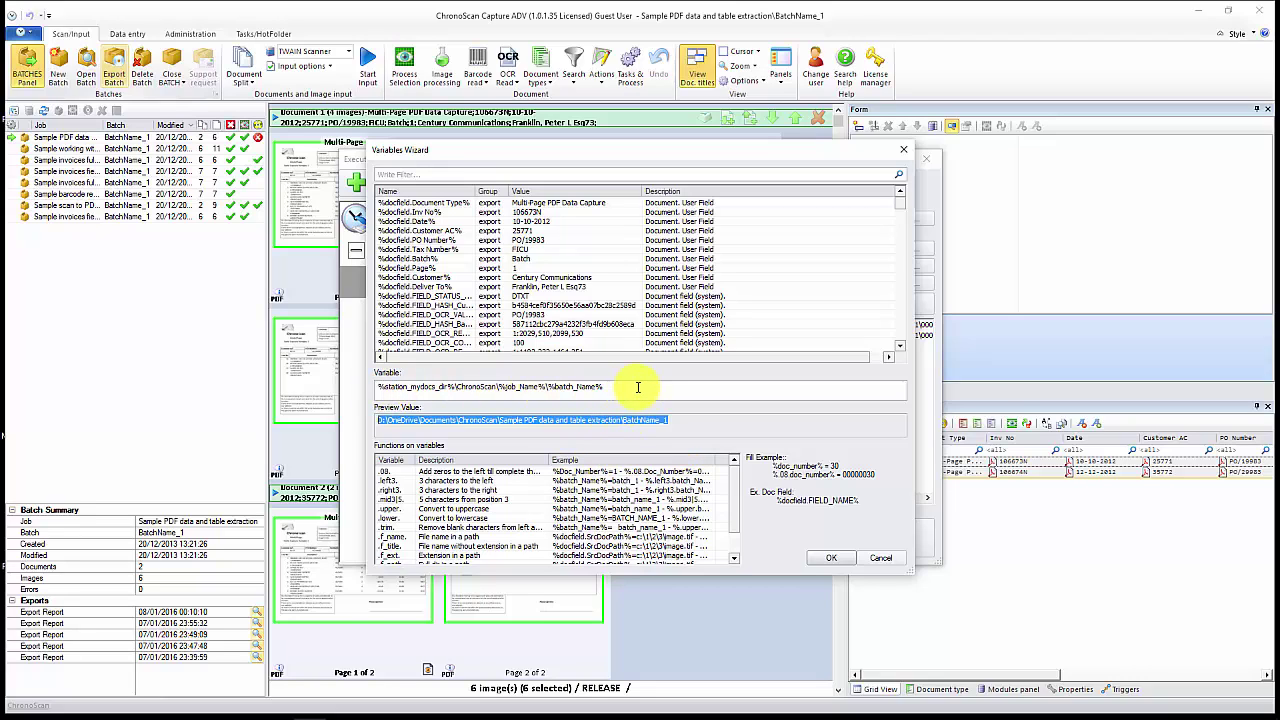
left_click_drag(637, 387, 252, 356)
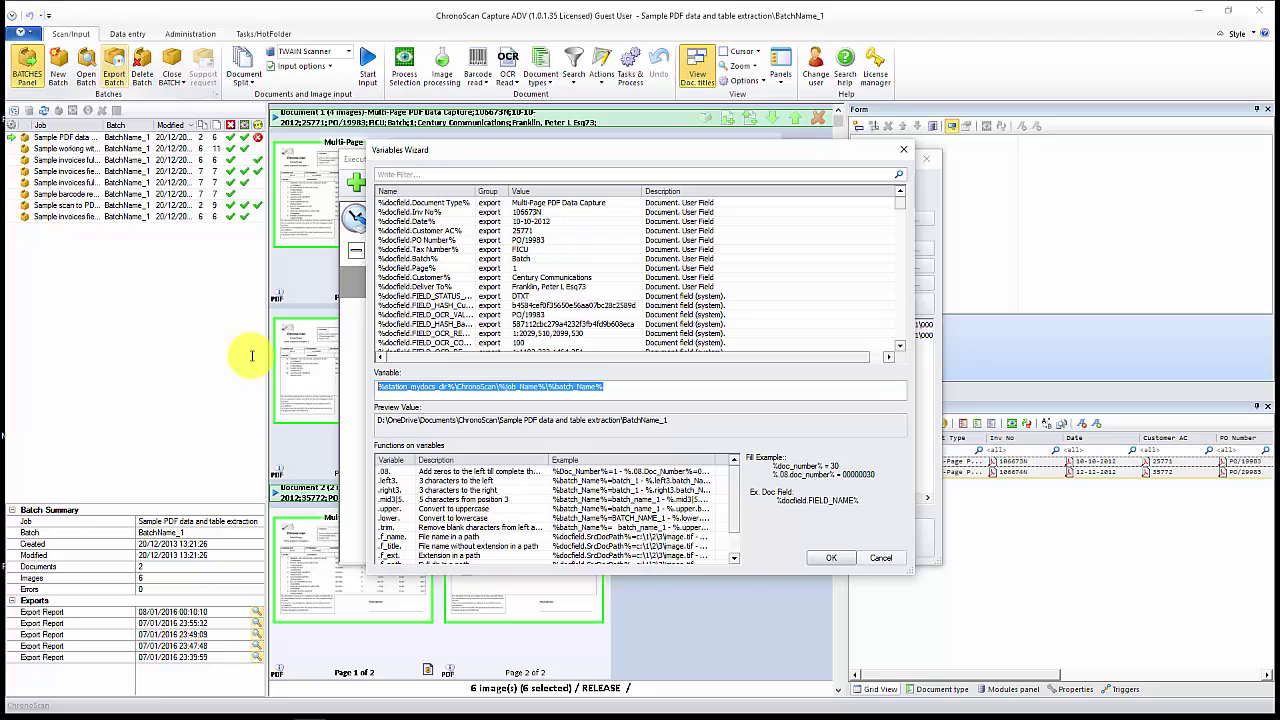
key("Delete")
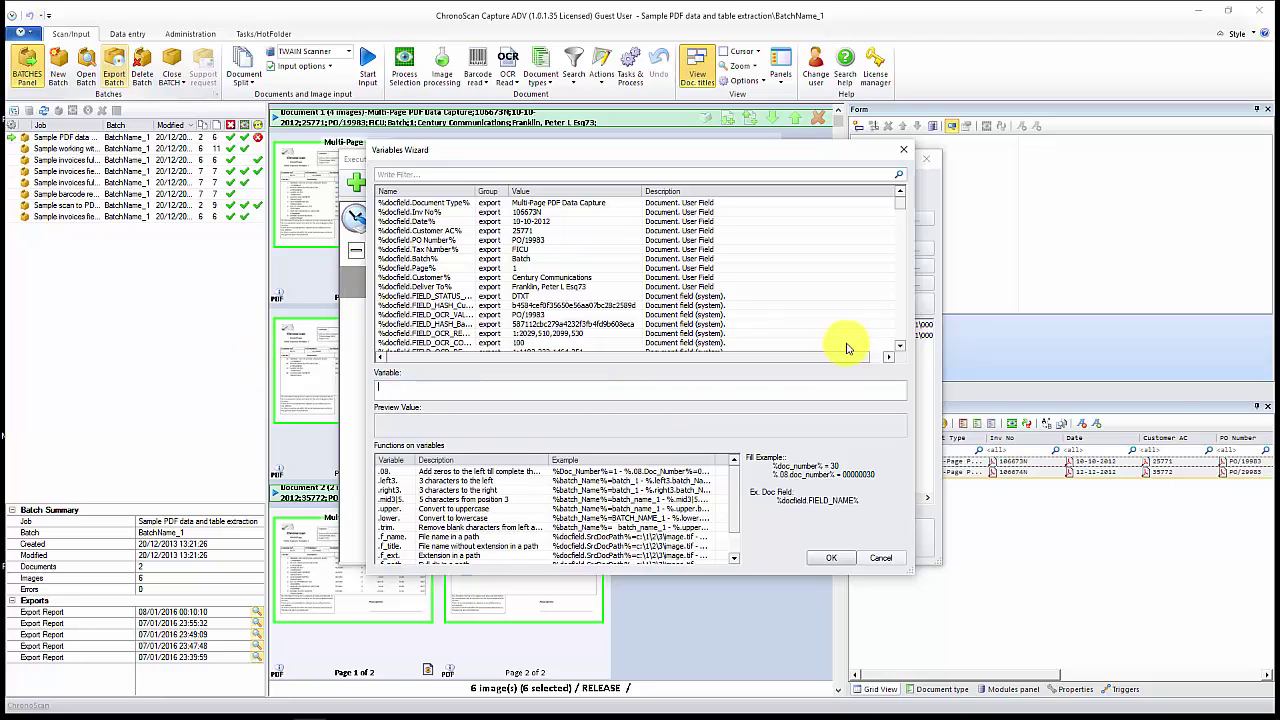
- Pick %station_work_dir% from the variable list, previewing C:\ProgramData\ChronoScan\WorkDir
left_click(445, 305)
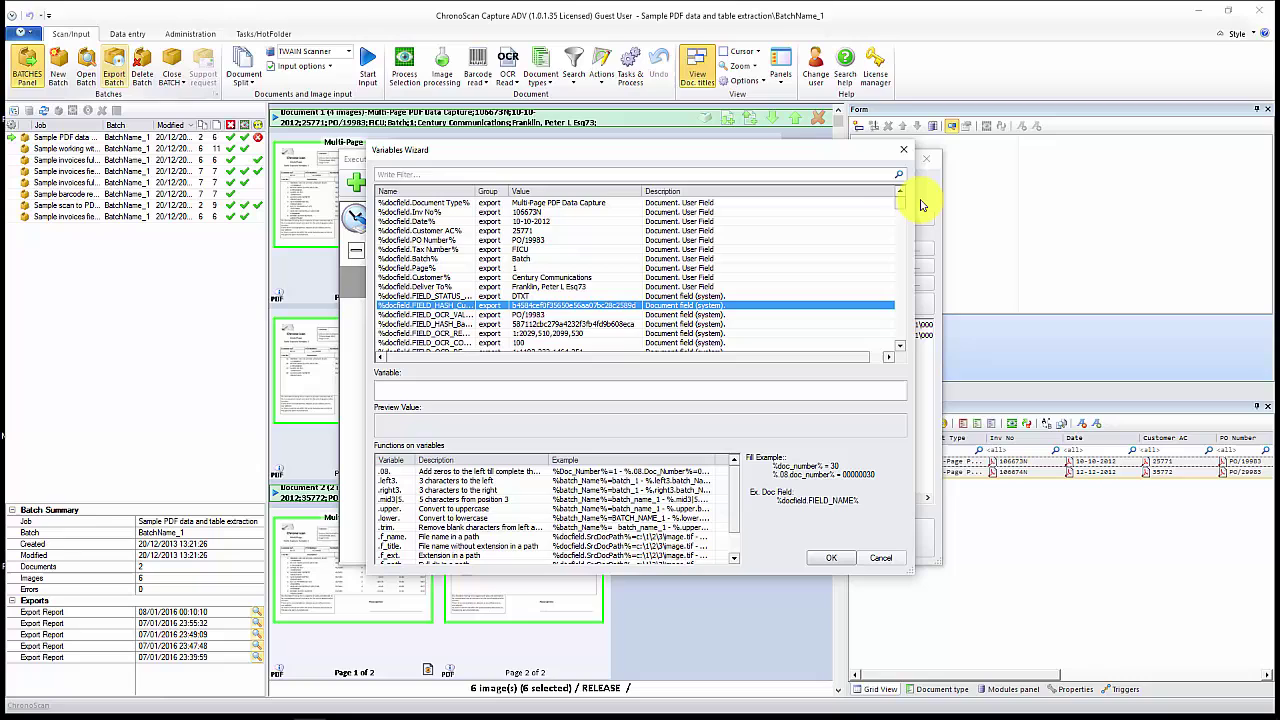
left_click_drag(898, 208, 898, 256)
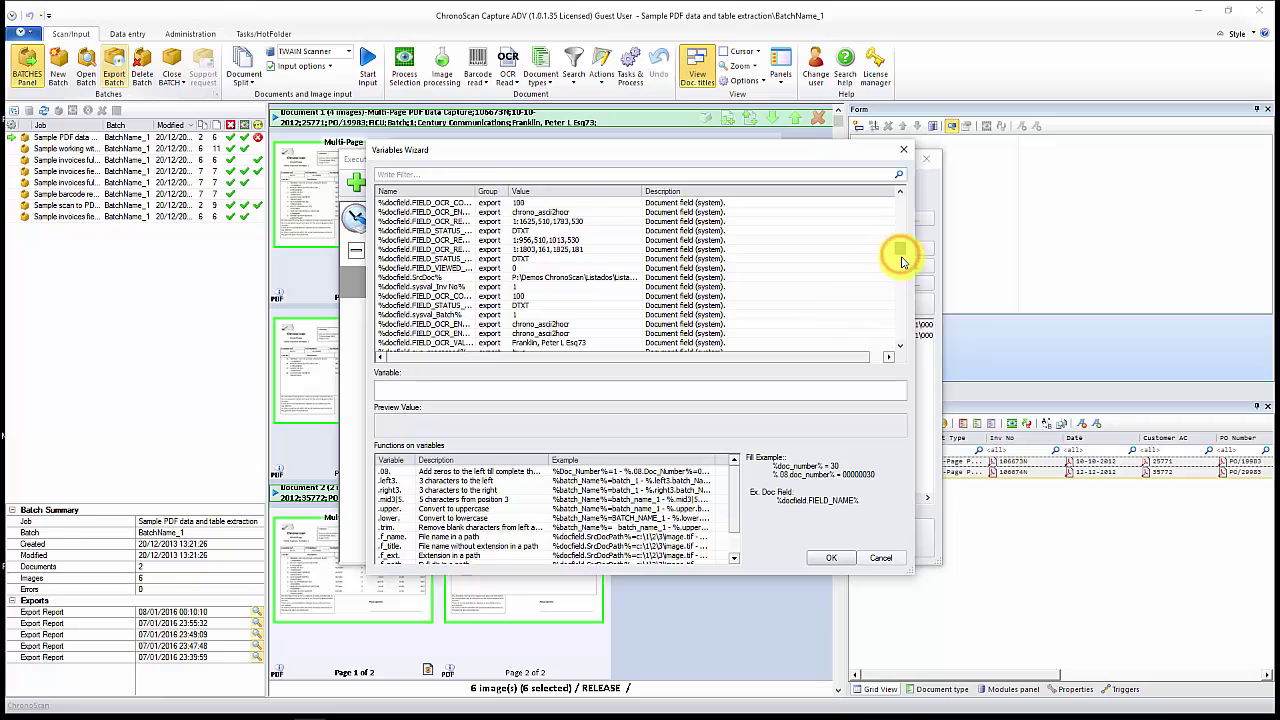
left_click_drag(900, 260, 902, 296)
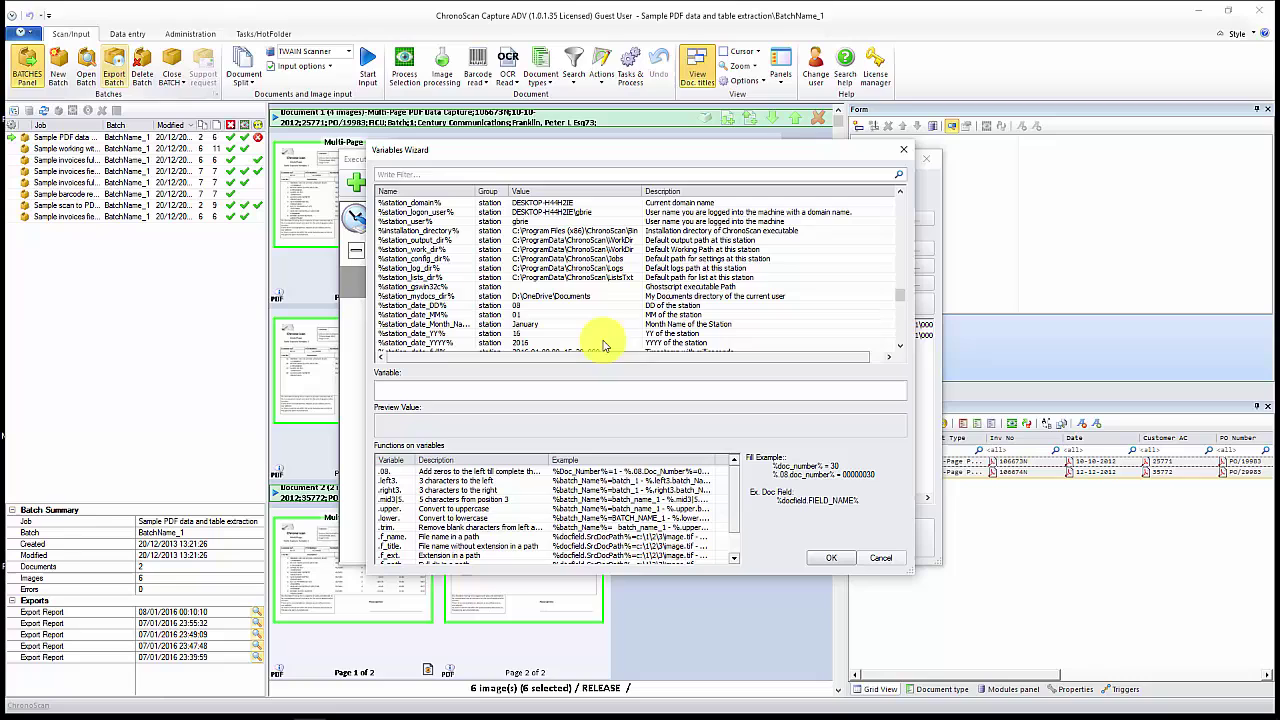
left_click(905, 313)
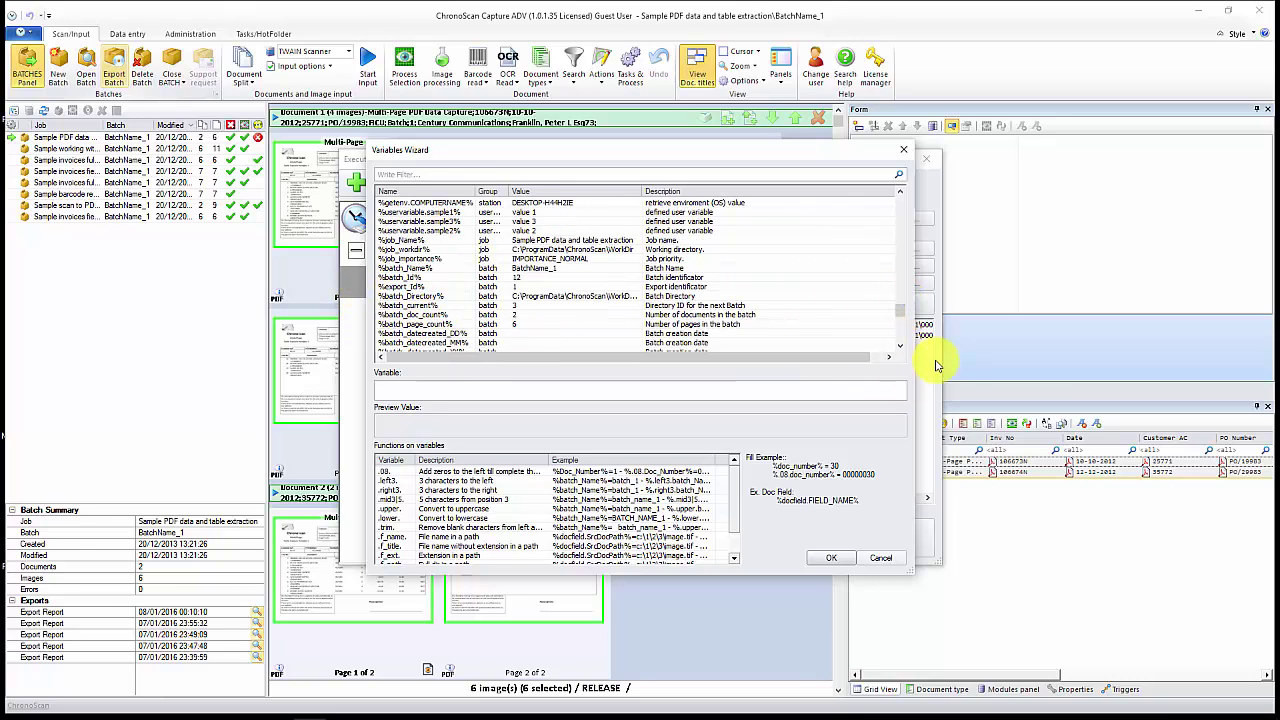
left_click_drag(898, 318, 854, 349)
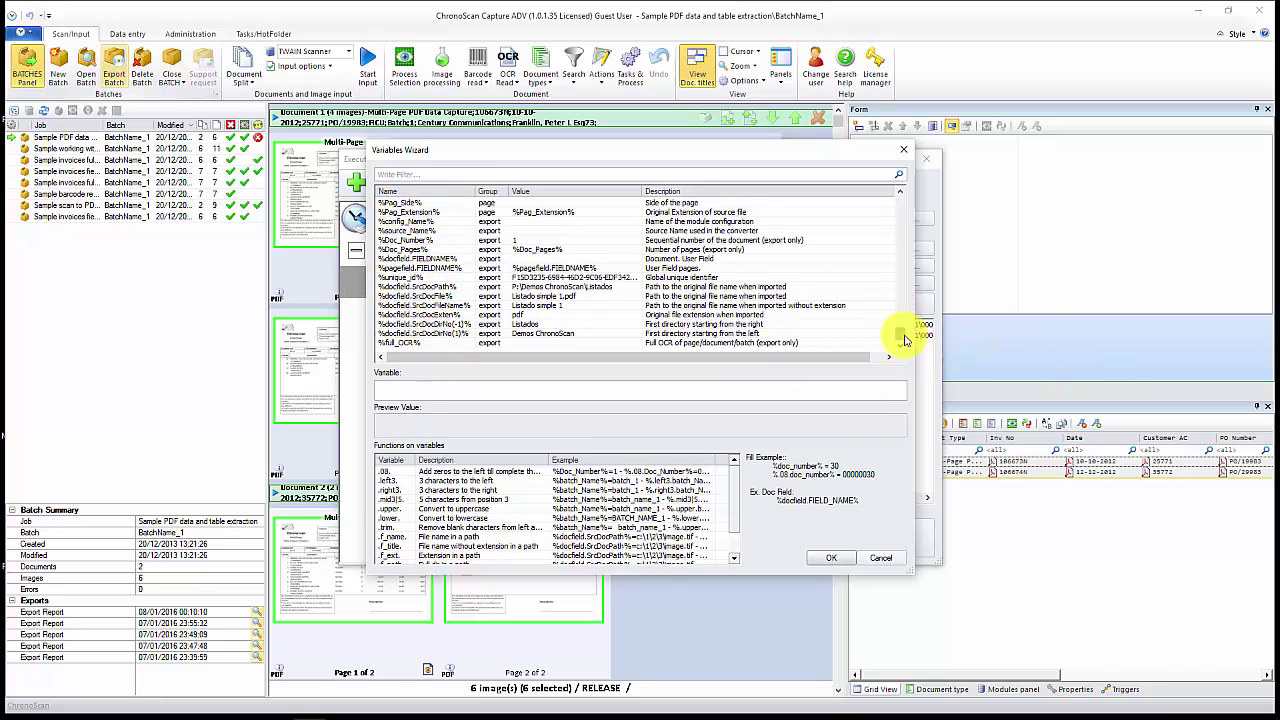
left_click_drag(903, 338, 900, 297)
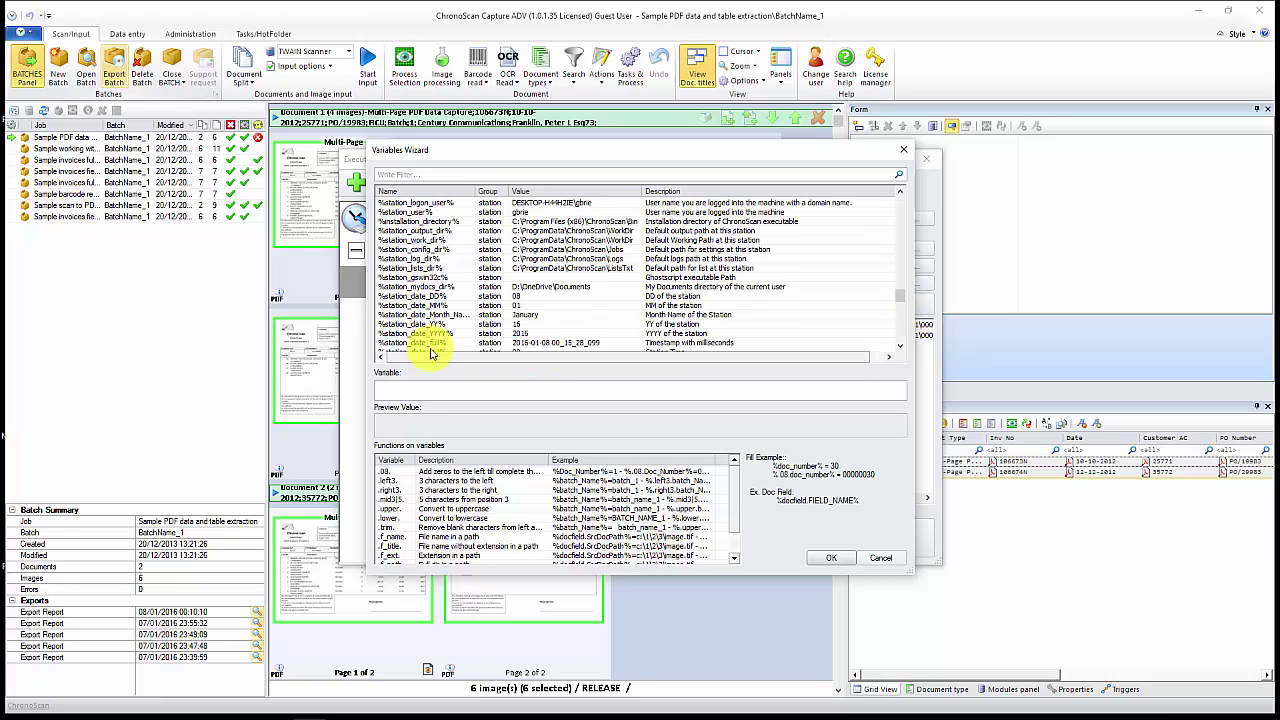
left_click(402, 241)
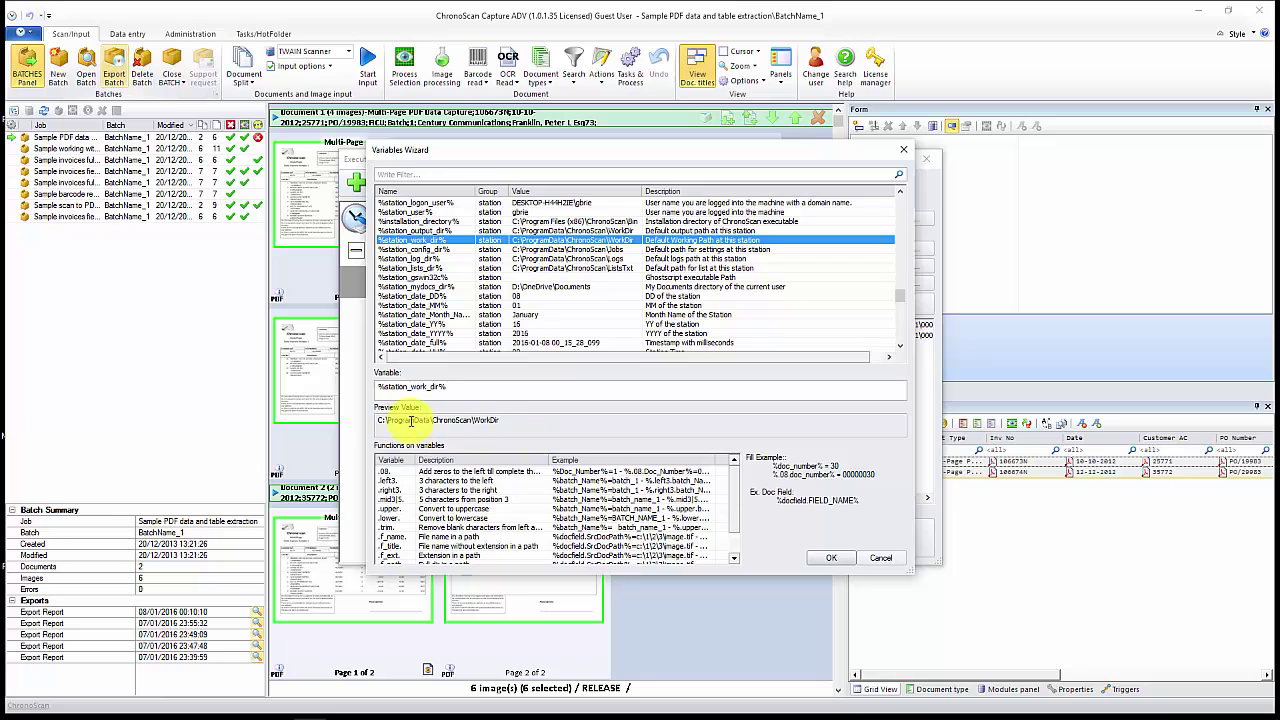
- Append %docfield.Batch% to the output directory and confirm it resolves to C:\ProgramData\ChronoScan\WorkDir\Batch
left_click_drag(903, 306, 893, 203)
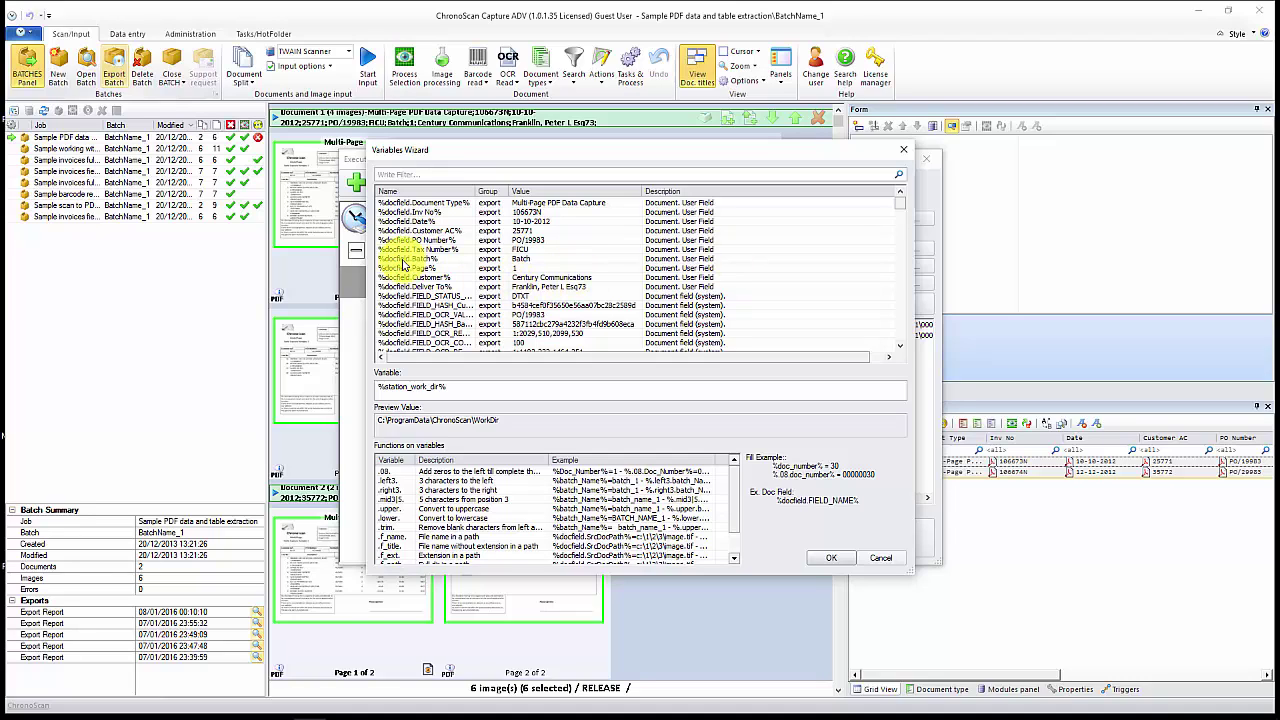
left_click(403, 260)
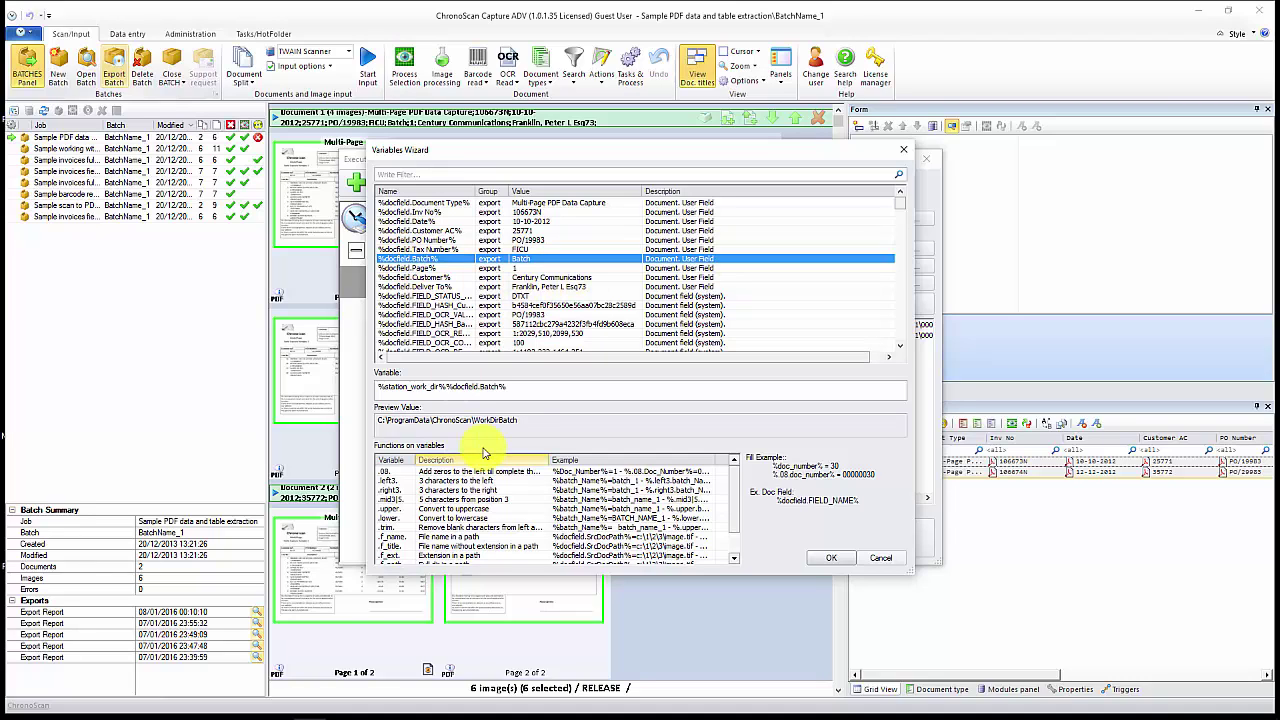
left_click(445, 387)
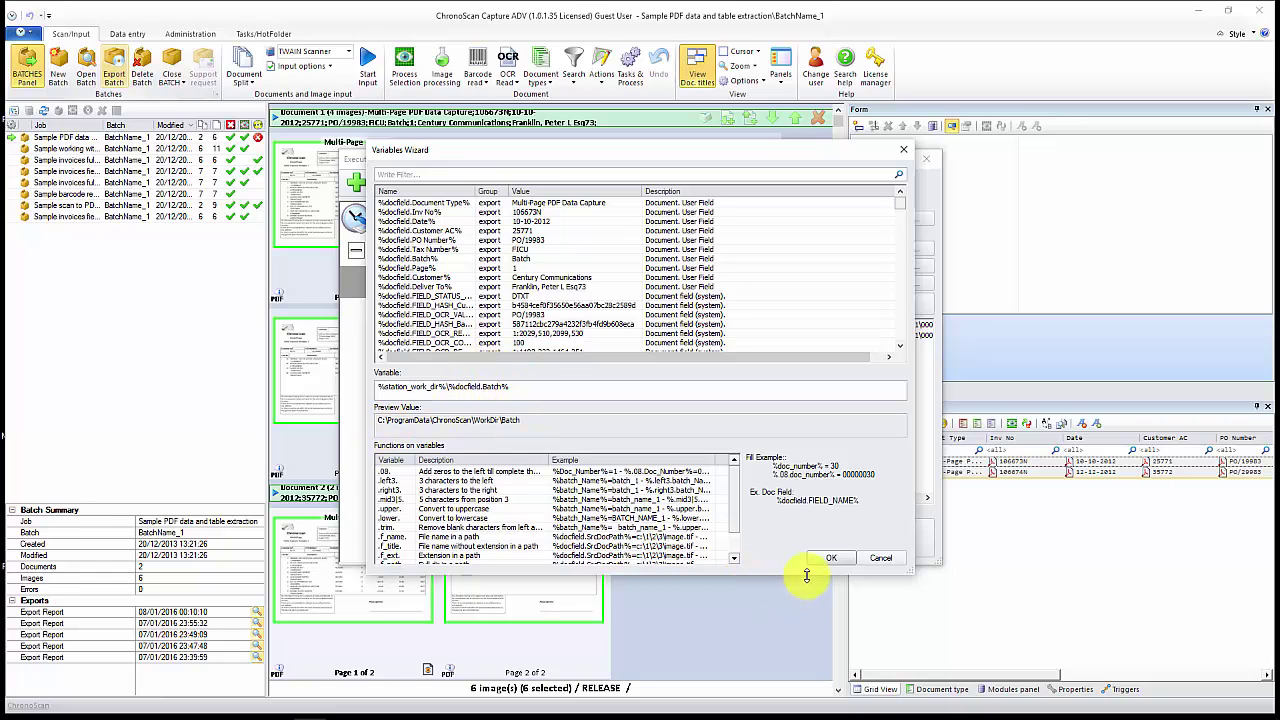
left_click(832, 558)
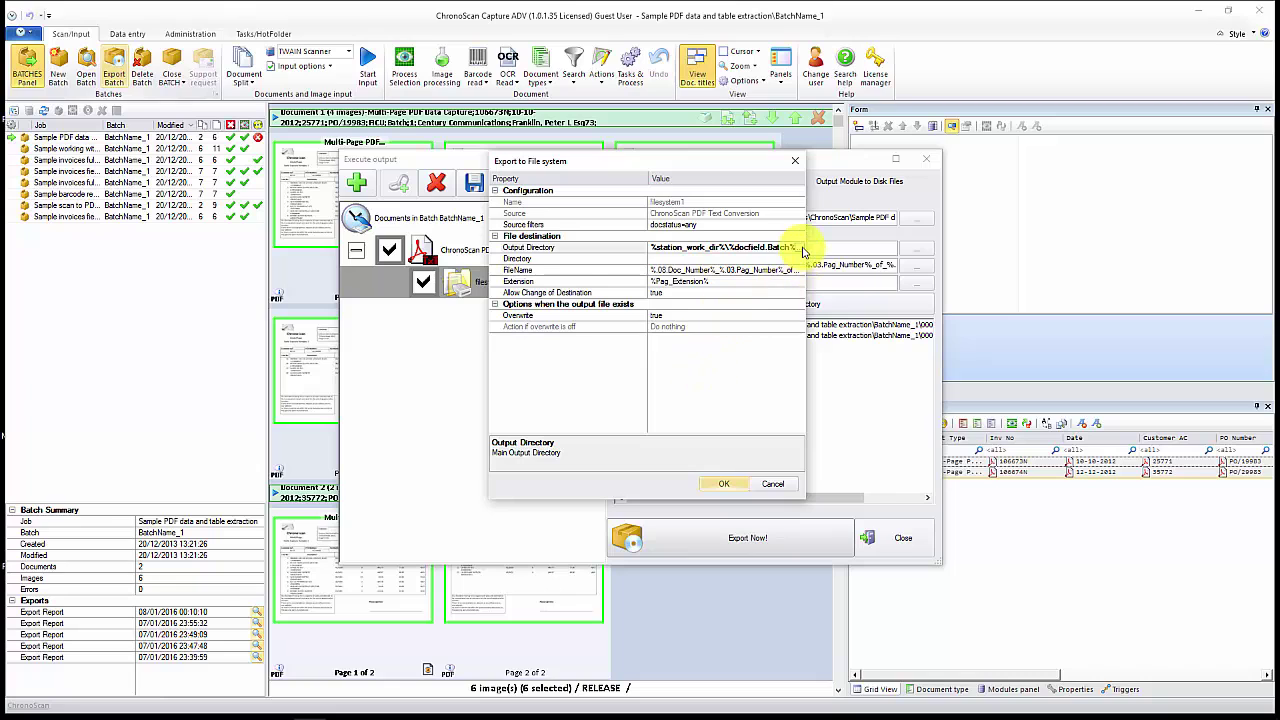
left_click(802, 246)
left_click_drag(538, 420, 289, 422)
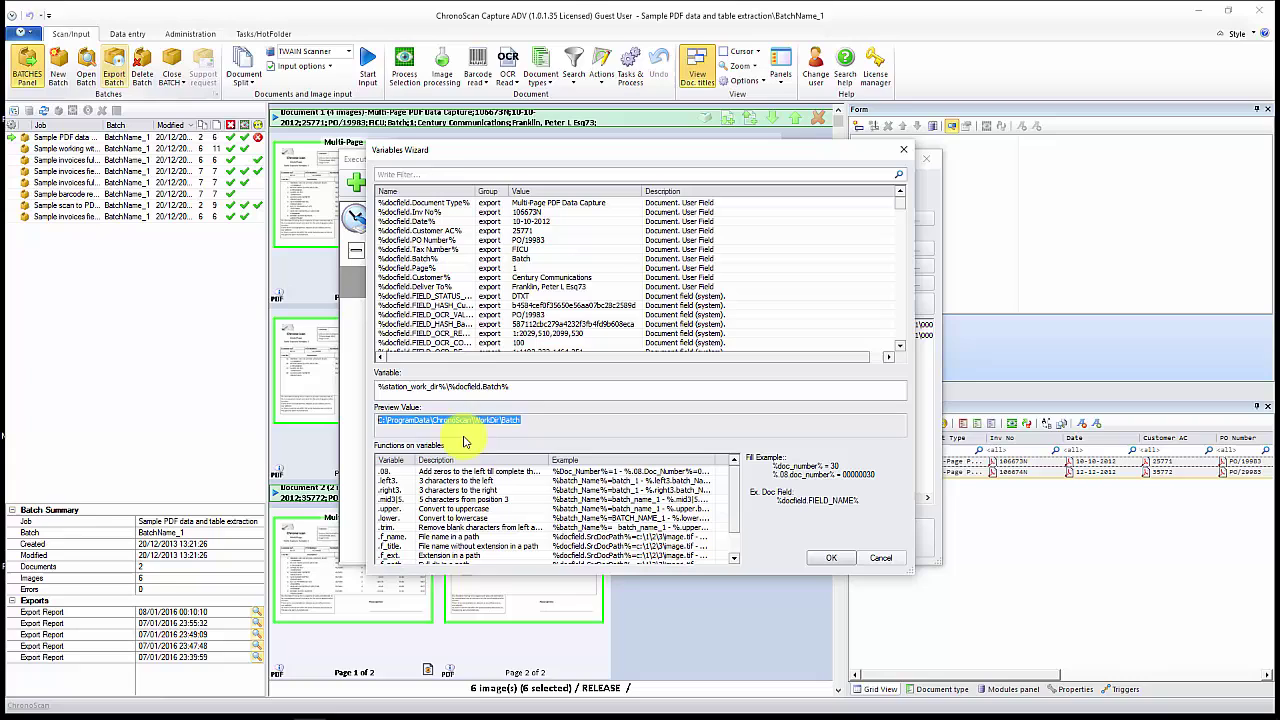
left_click(830, 558)
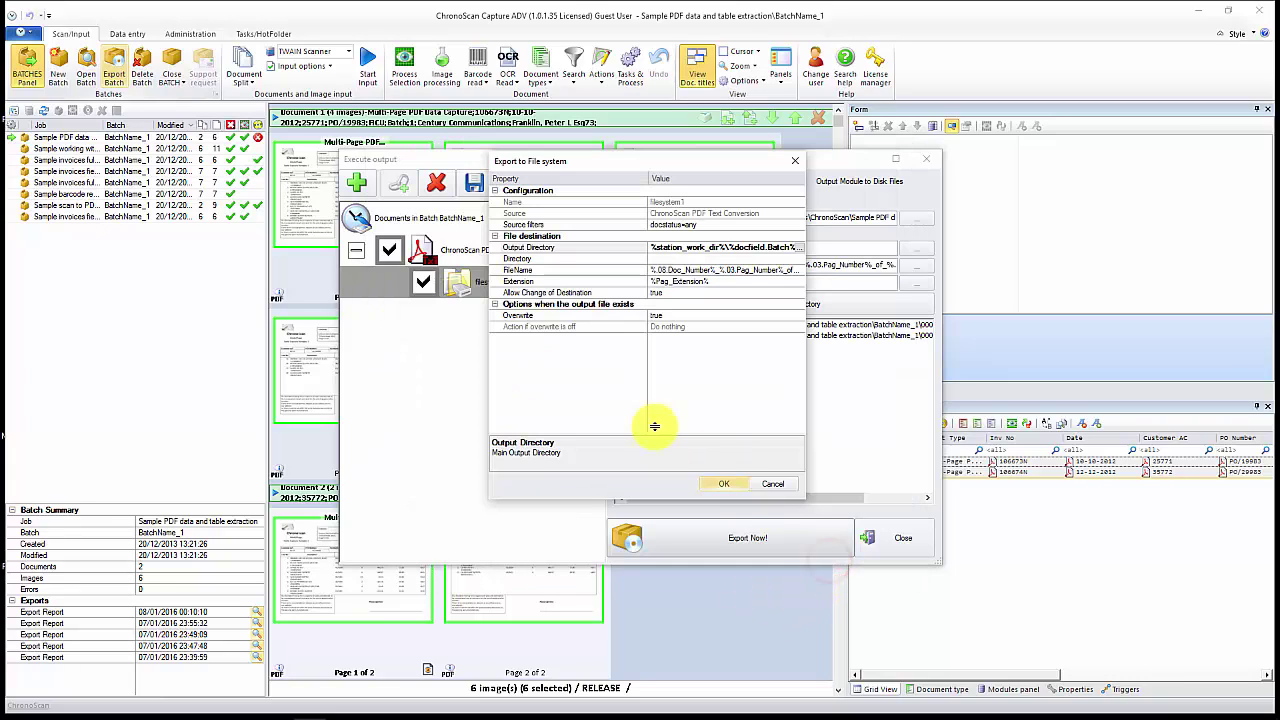
- Replace the FileName mask with %docfield.Inv No% - %docfield.Customer AC%
left_click(771, 271)
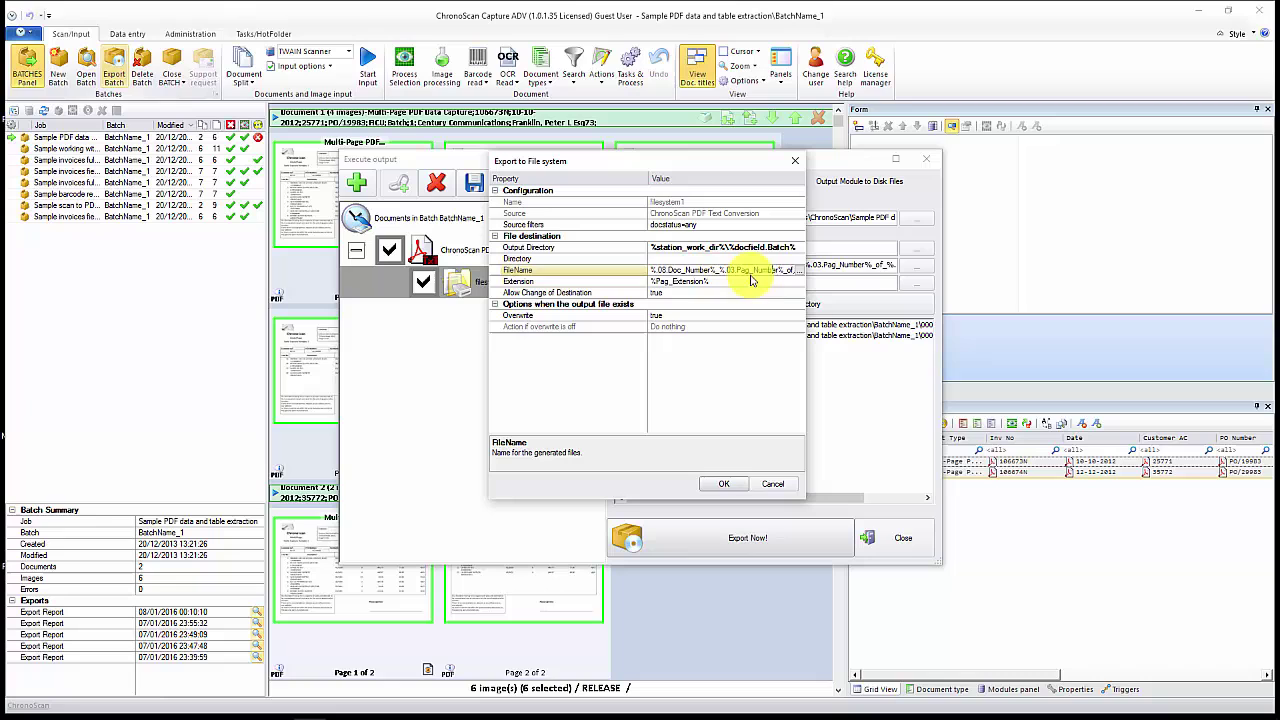
left_click(801, 272)
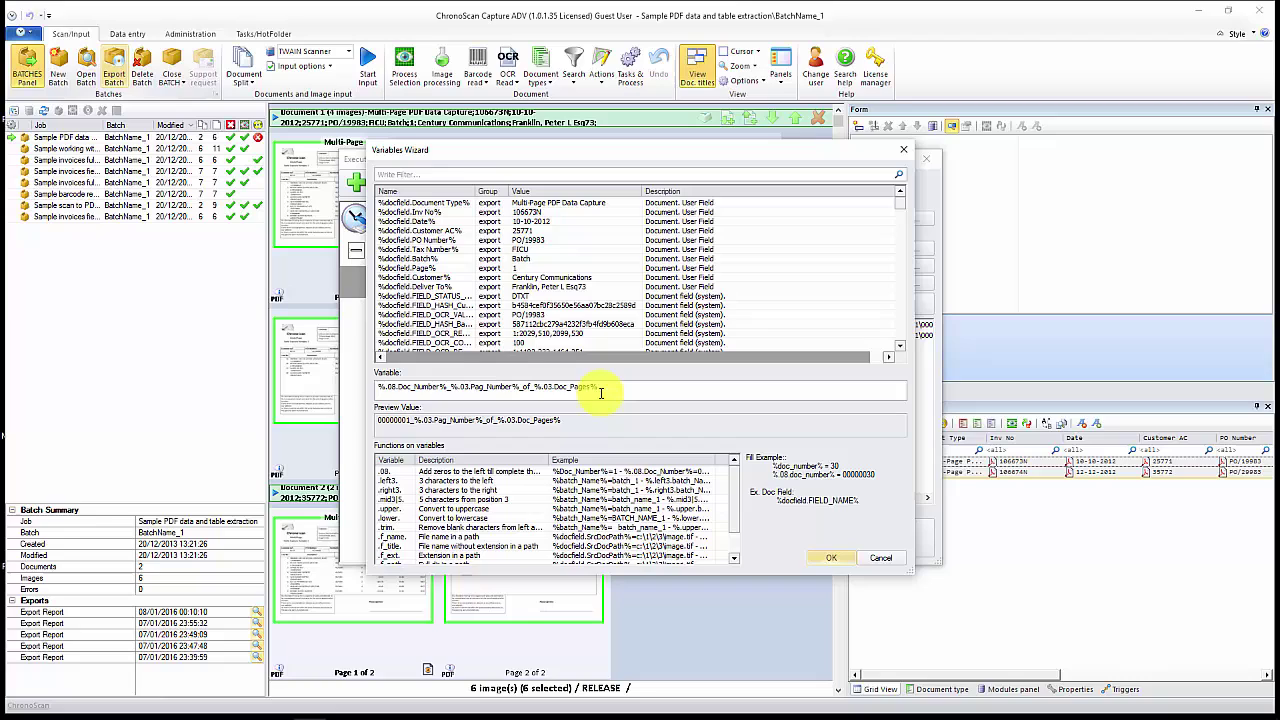
left_click(658, 383)
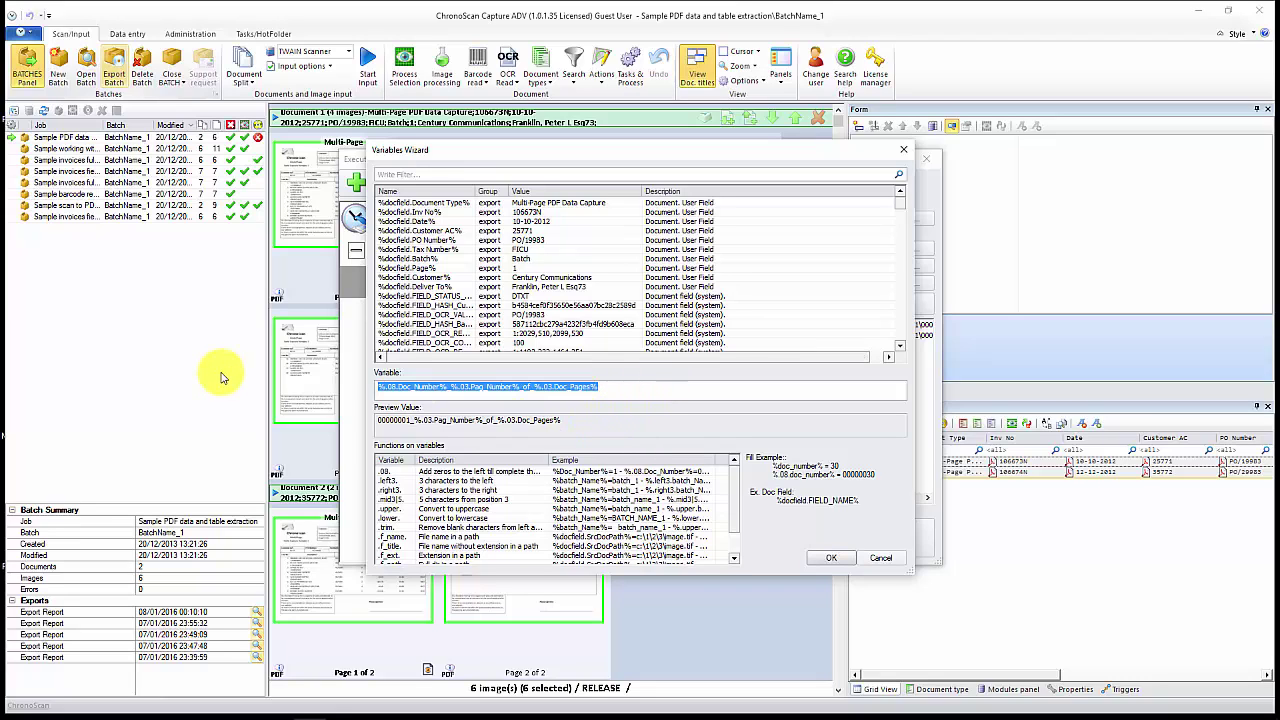
key("Delete")
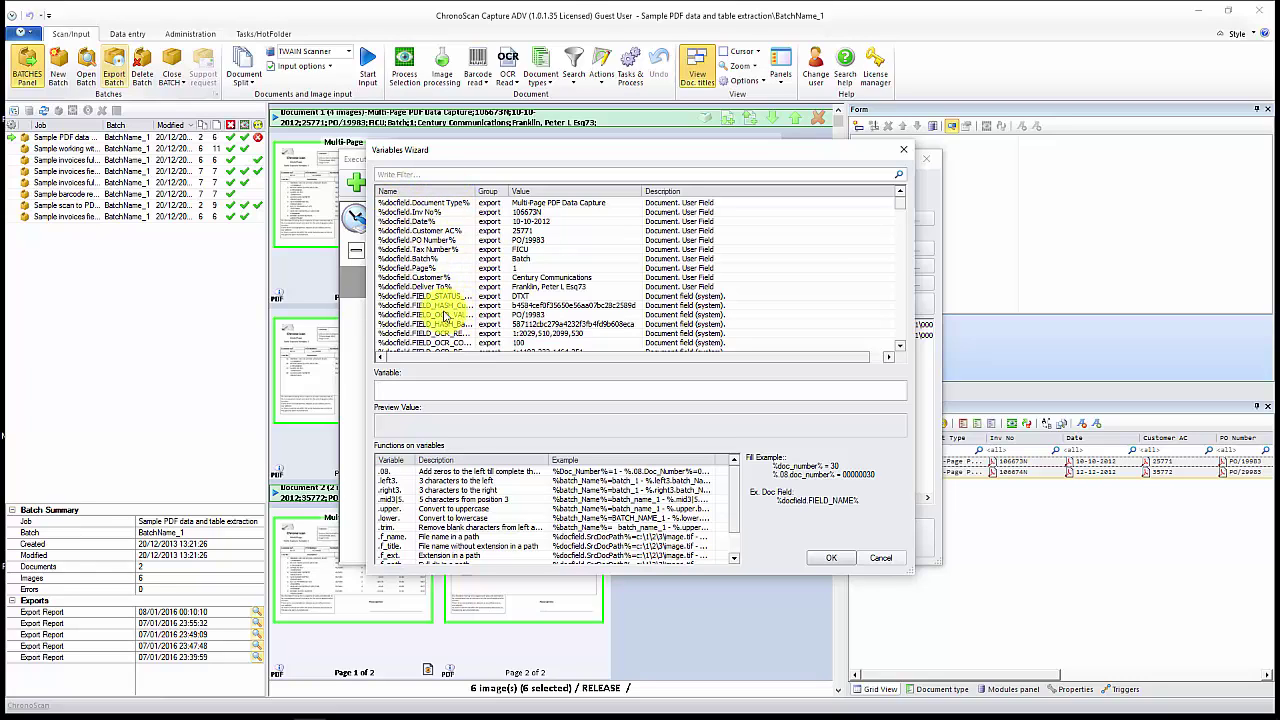
left_click(401, 213)
left_click(462, 386)
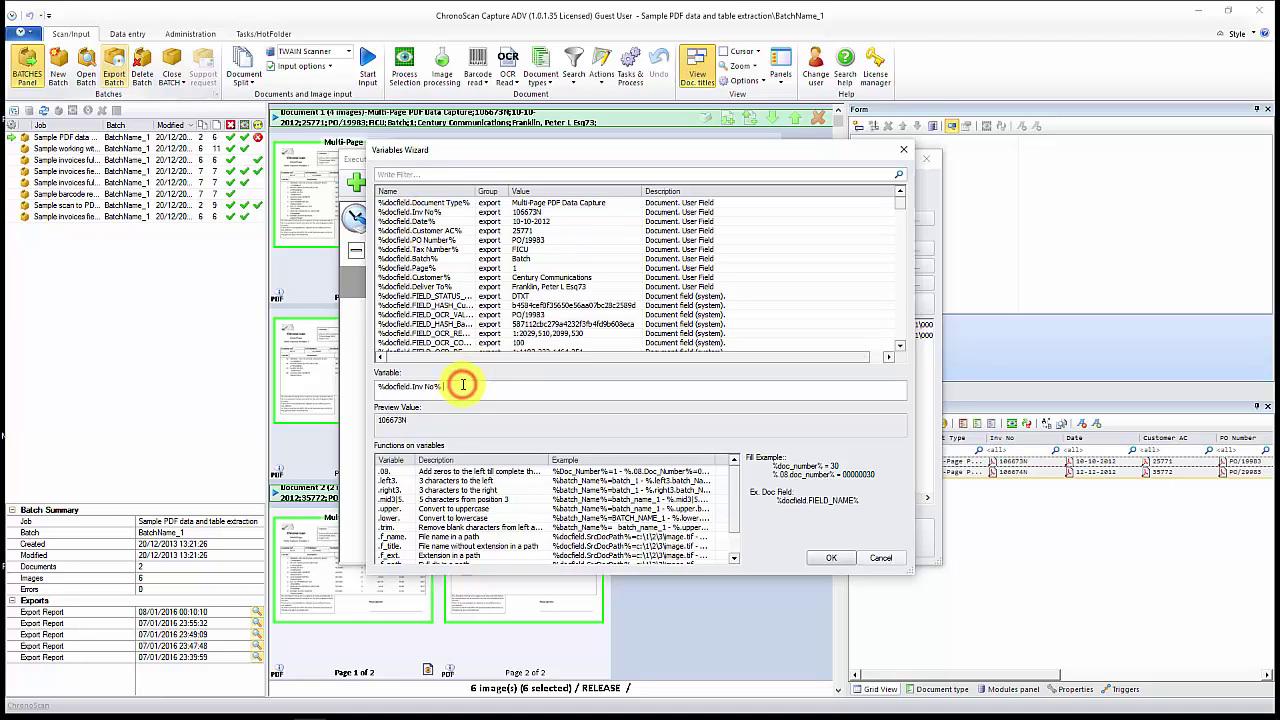
type("-")
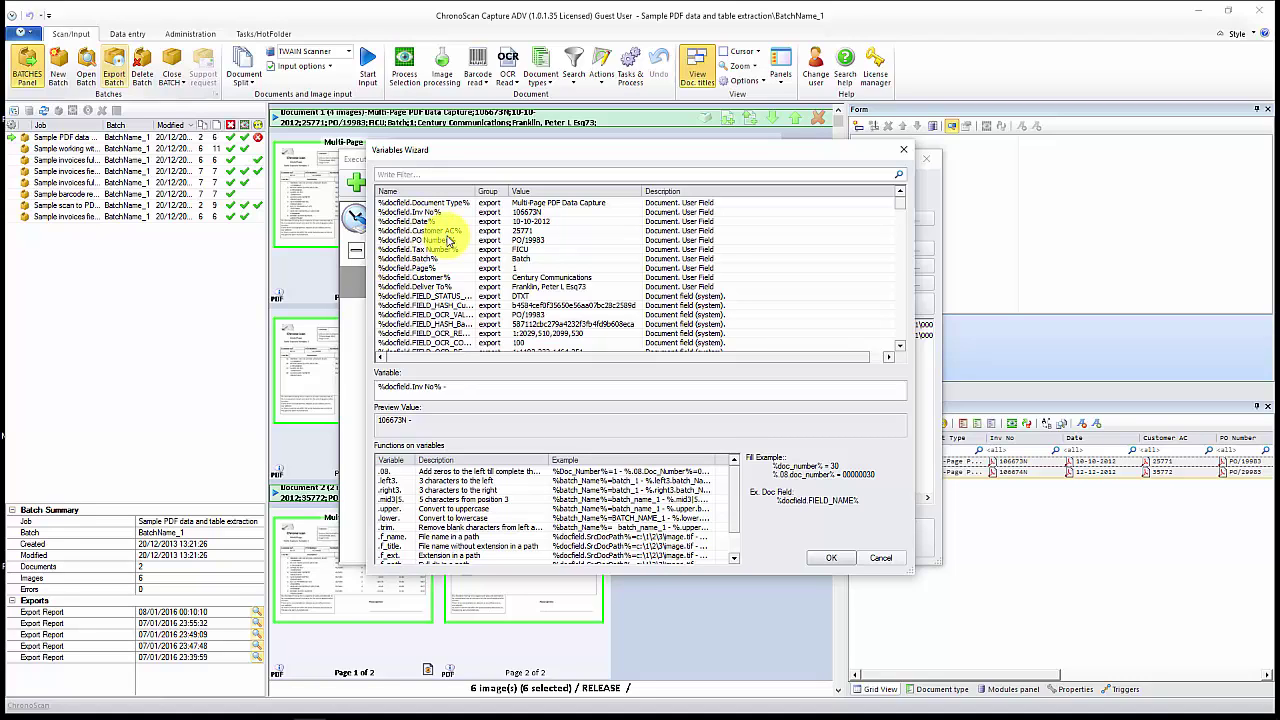
double_click(425, 231)
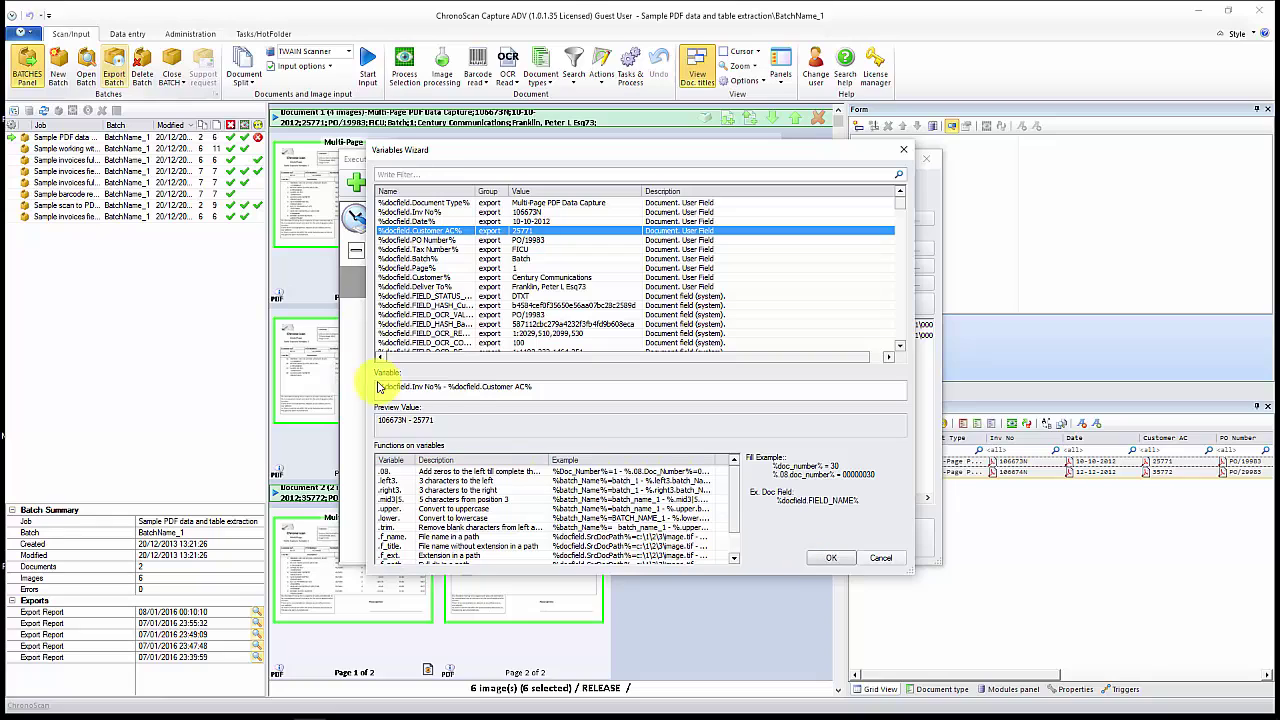
left_click_drag(458, 422, 378, 420)
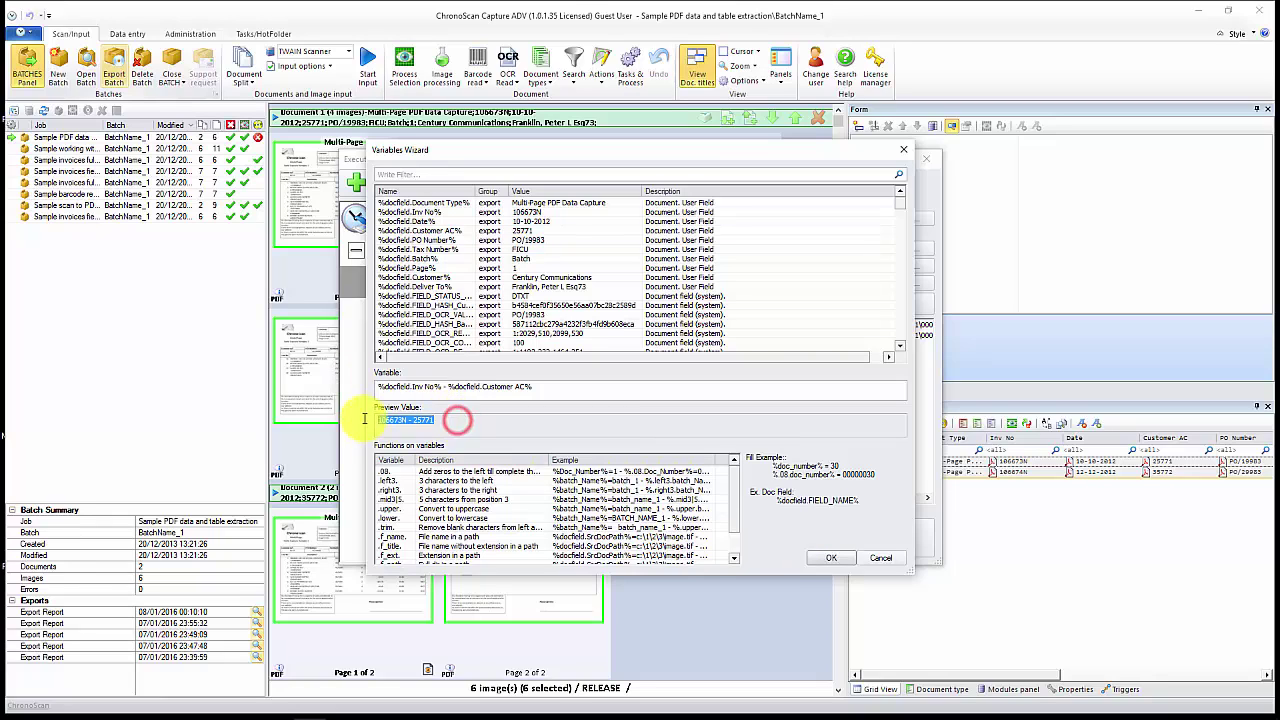
left_click(830, 562)
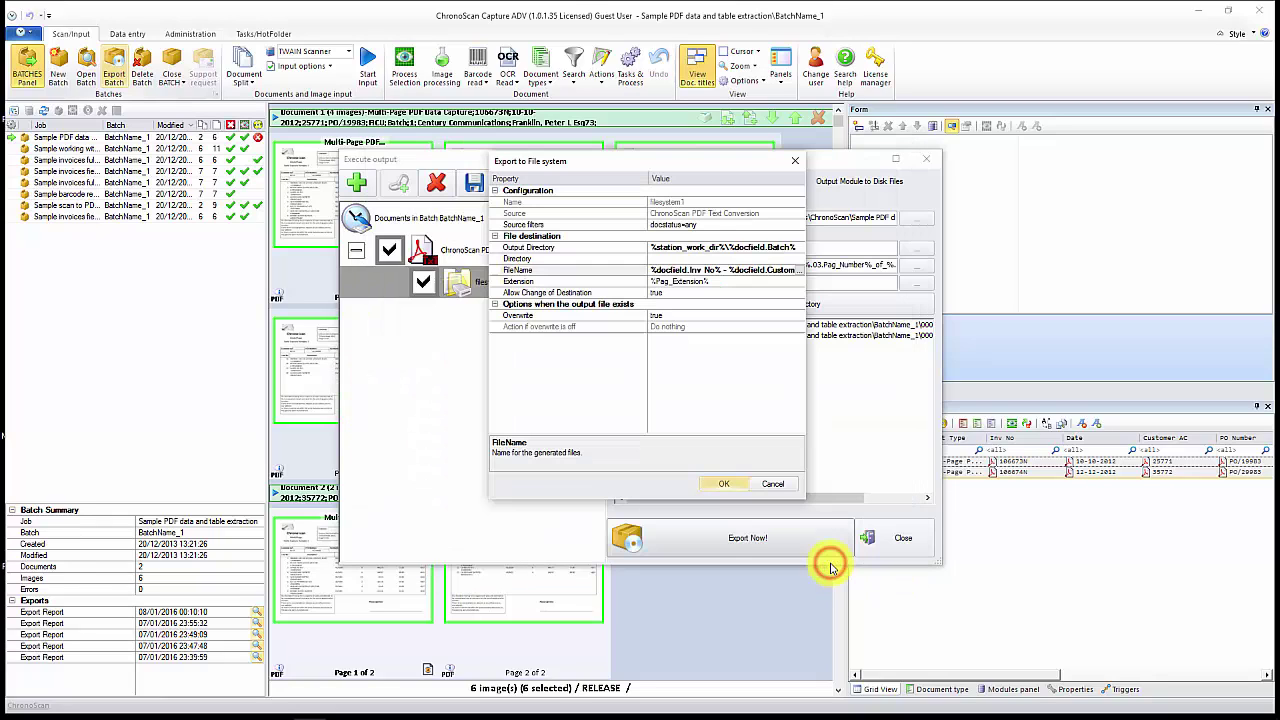
- Save the file system export settings and export the batch to PDF
left_click(726, 484)
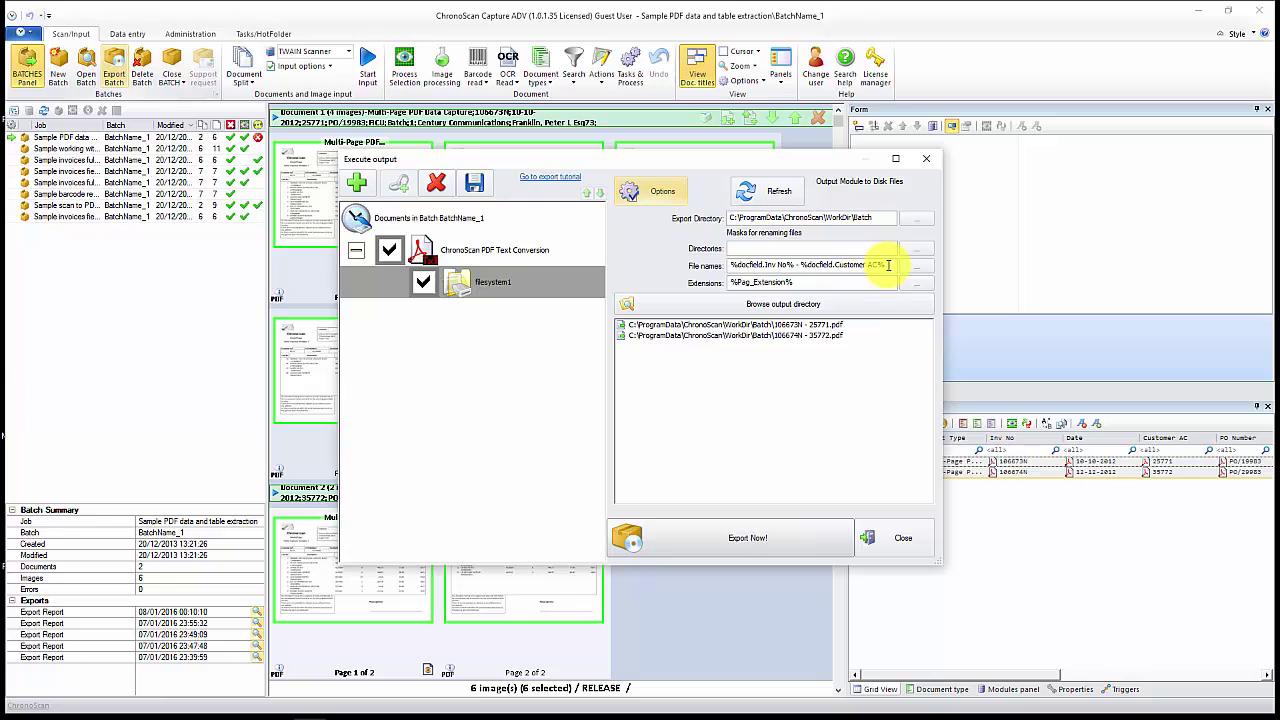
left_click_drag(886, 264, 679, 271)
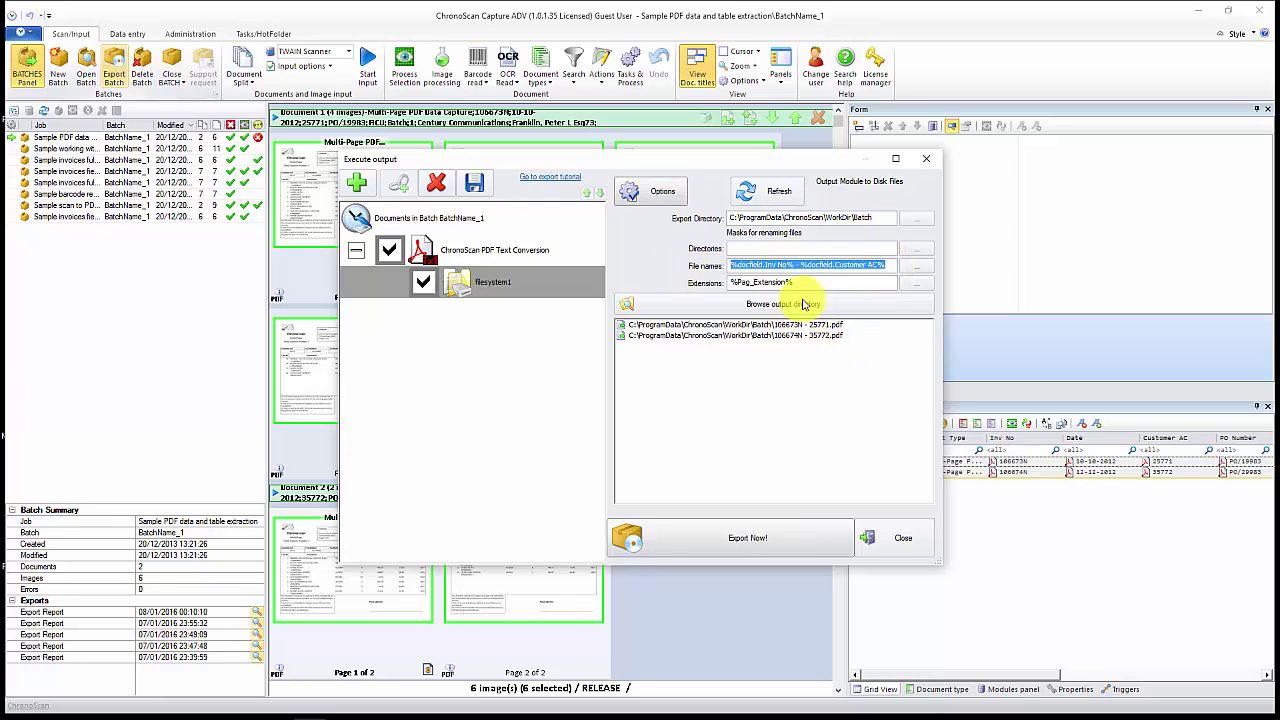
left_click(727, 539)
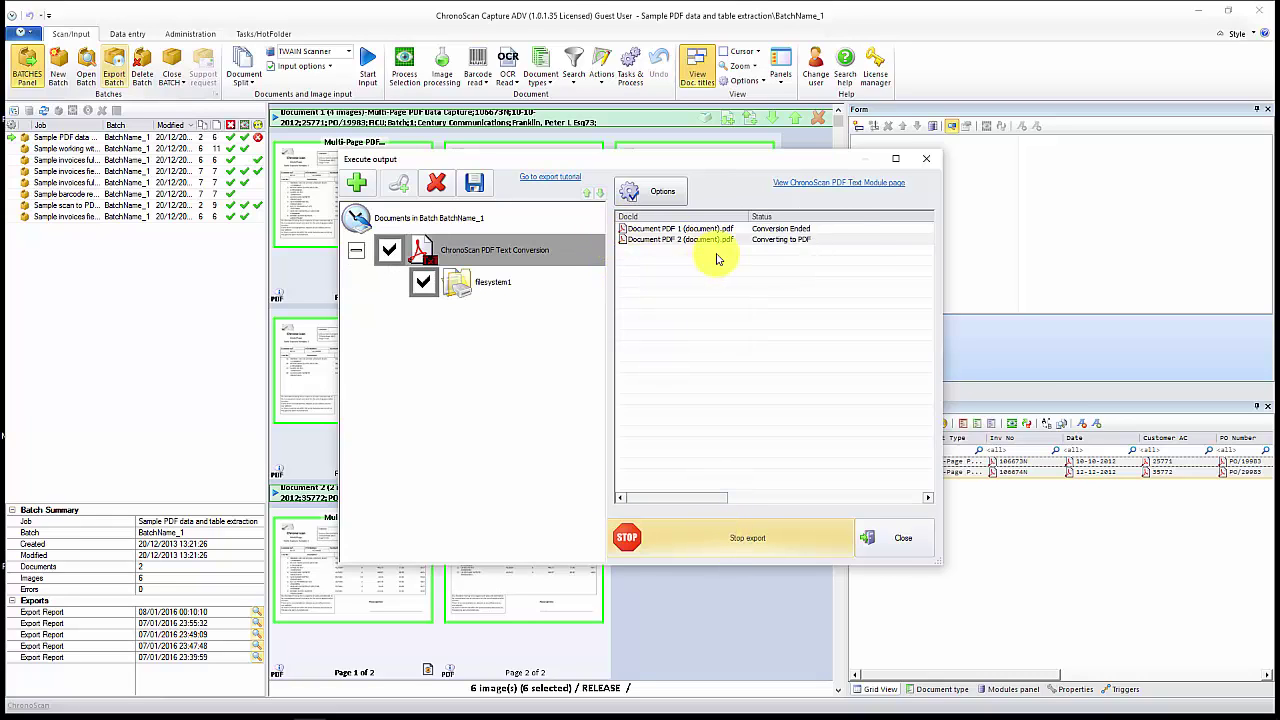
- Review the two exported files in the Output Report, then close the export windows
left_click(416, 270)
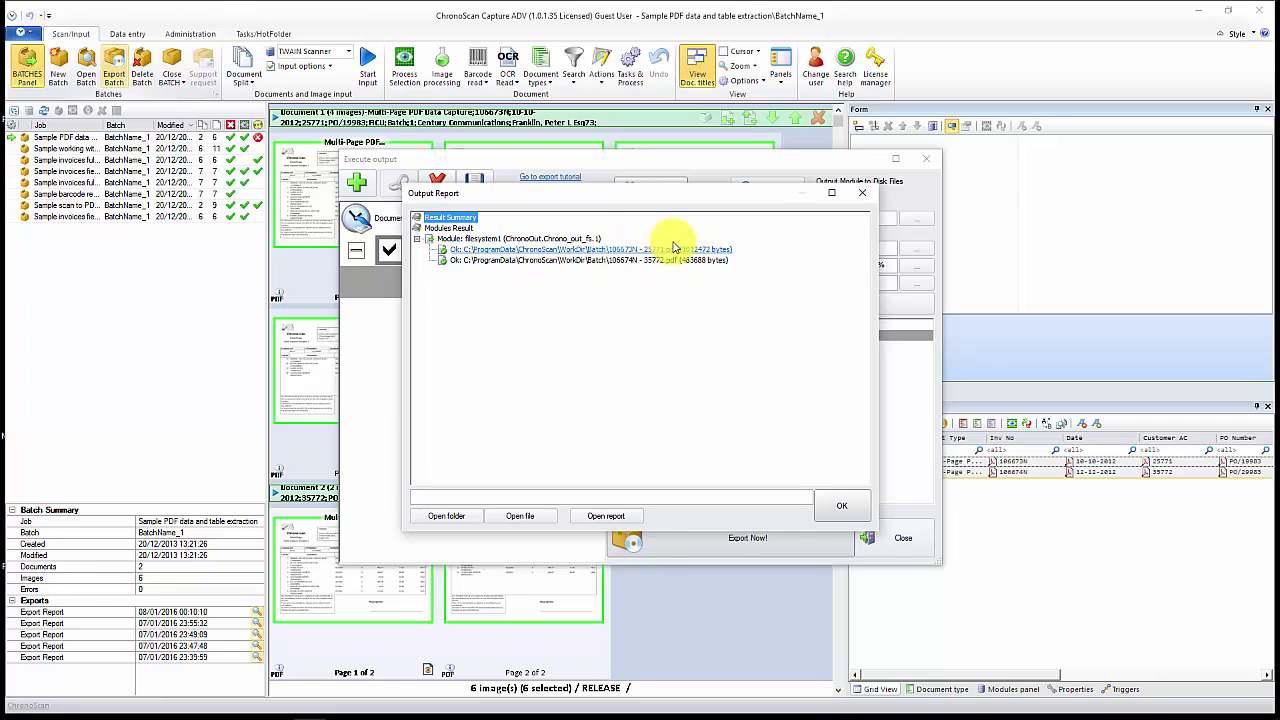
left_click(840, 511)
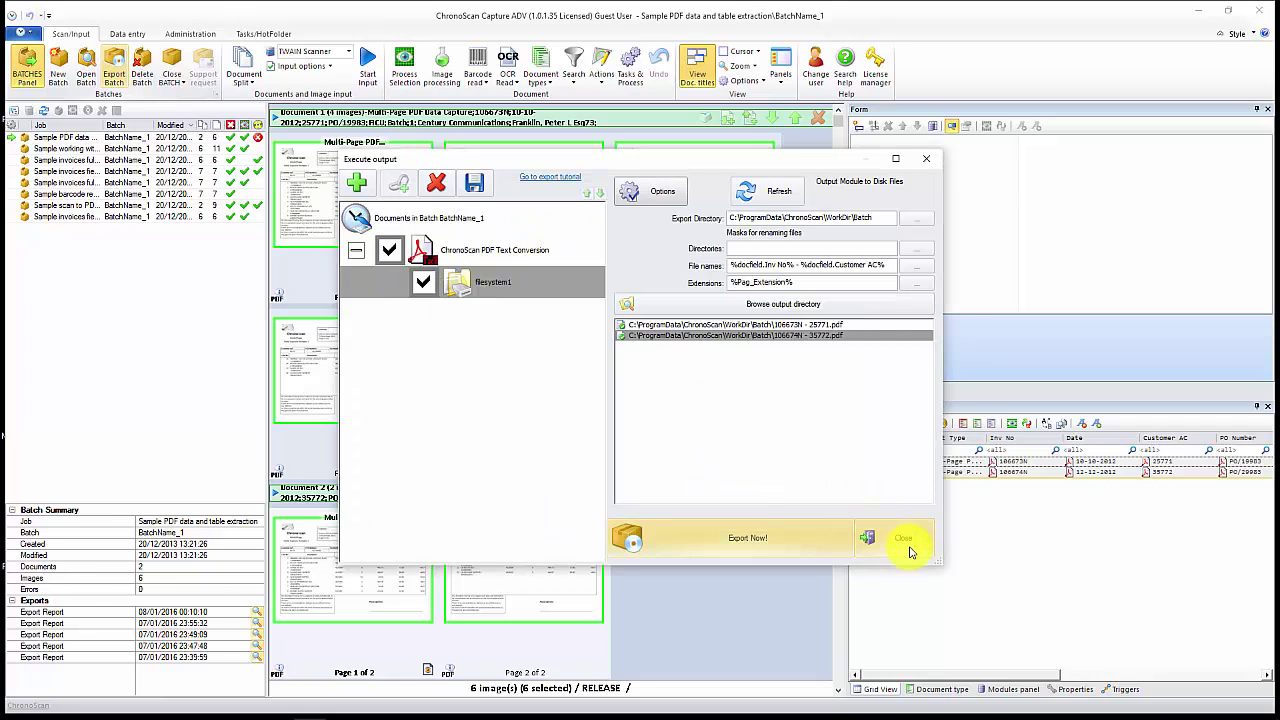
left_click(903, 538)
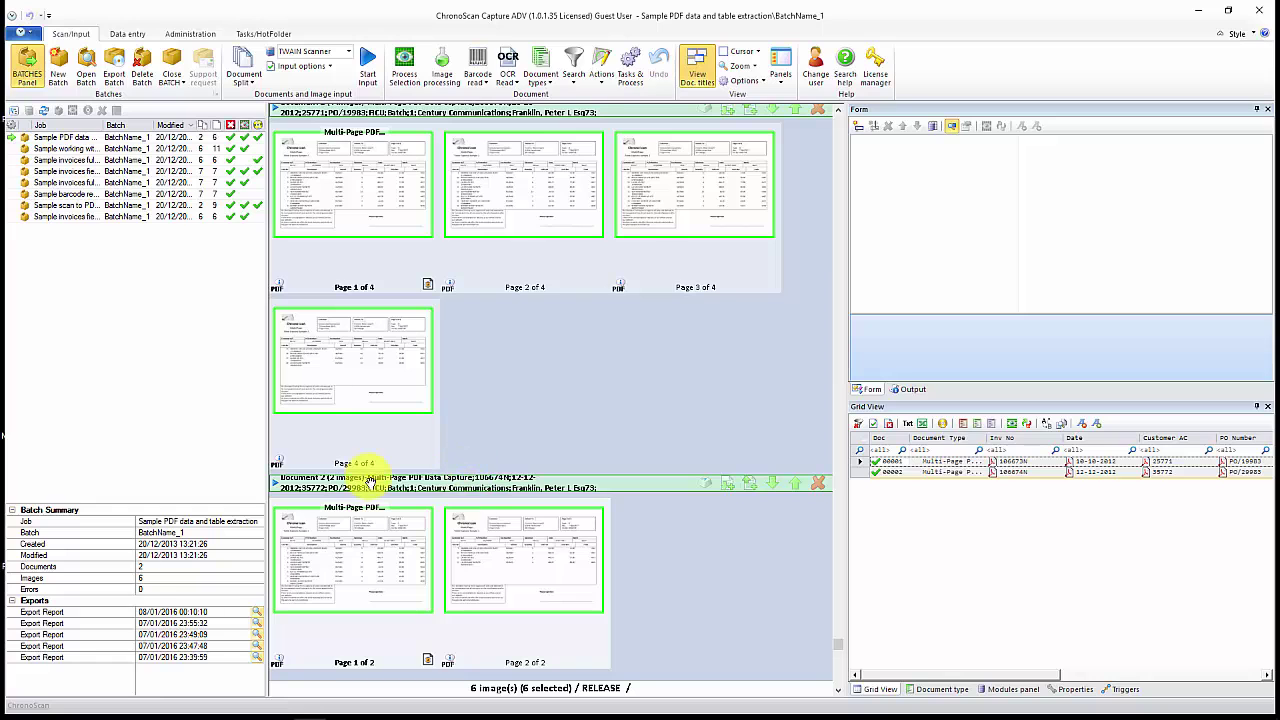